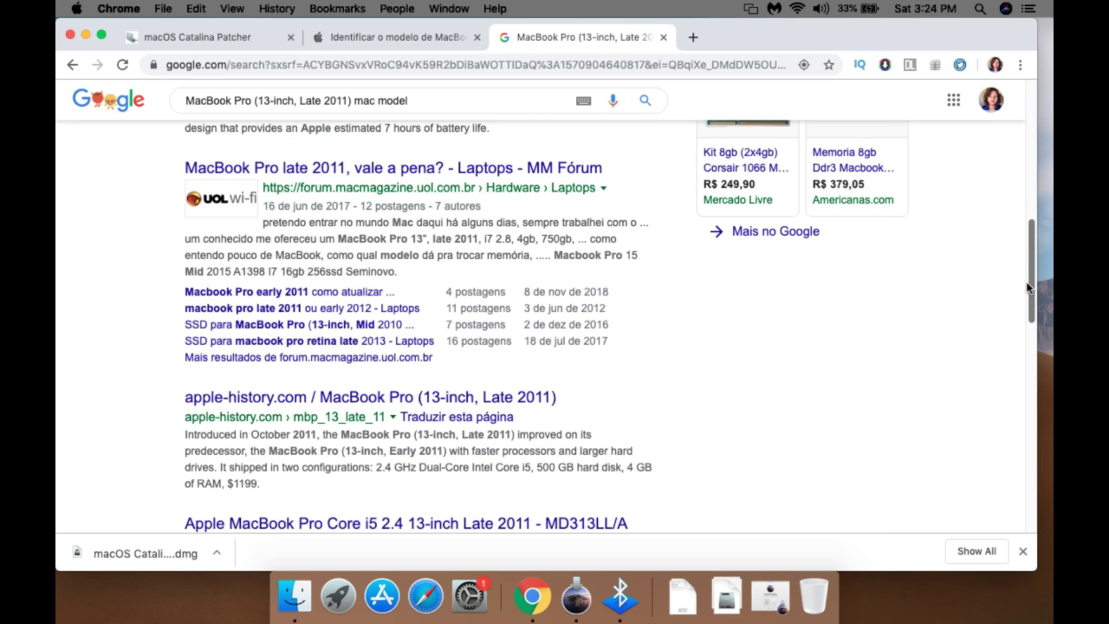
# Look through the MacBook Pro model search results and Apple's model identification page, and close the search within that page
pyautogui.scroll(-10, 1027, 287)
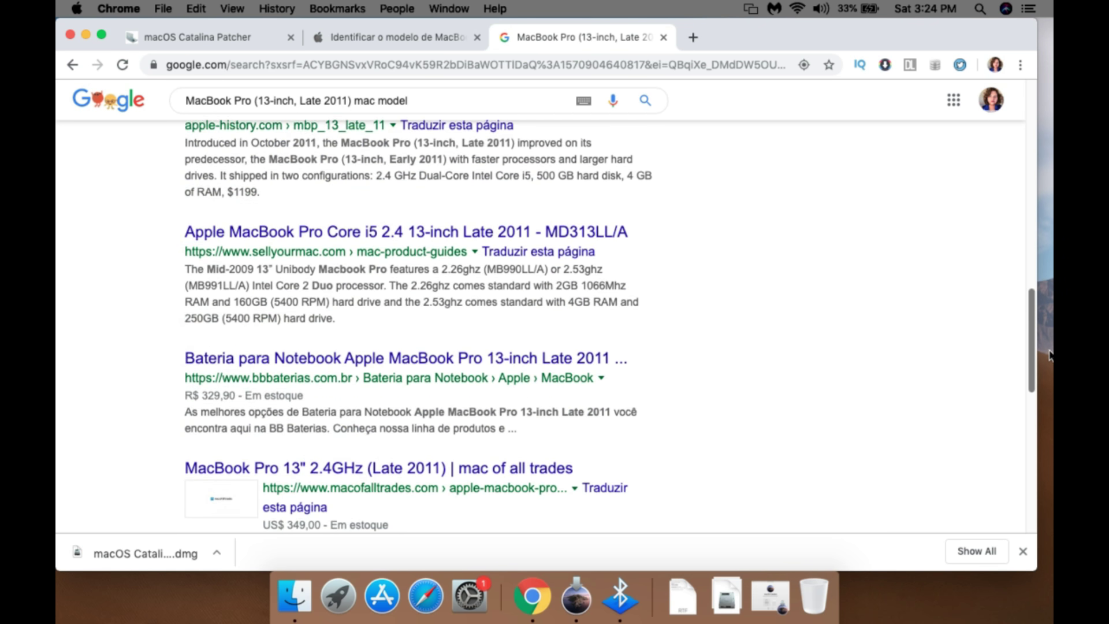
pyautogui.click(406, 44)
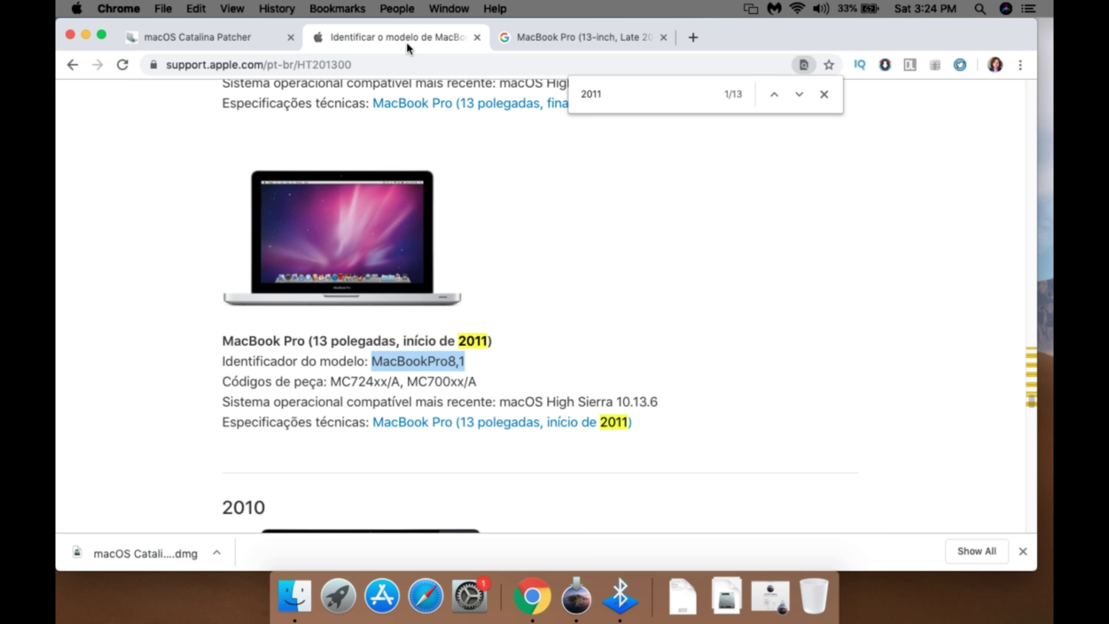
pyautogui.click(374, 64)
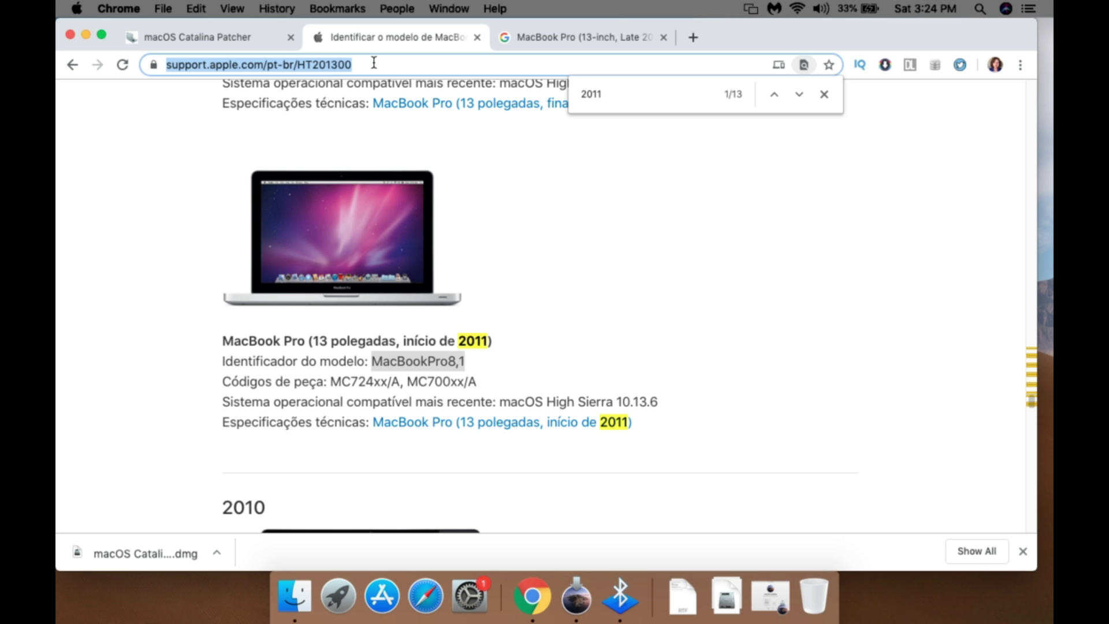
pyautogui.click(824, 94)
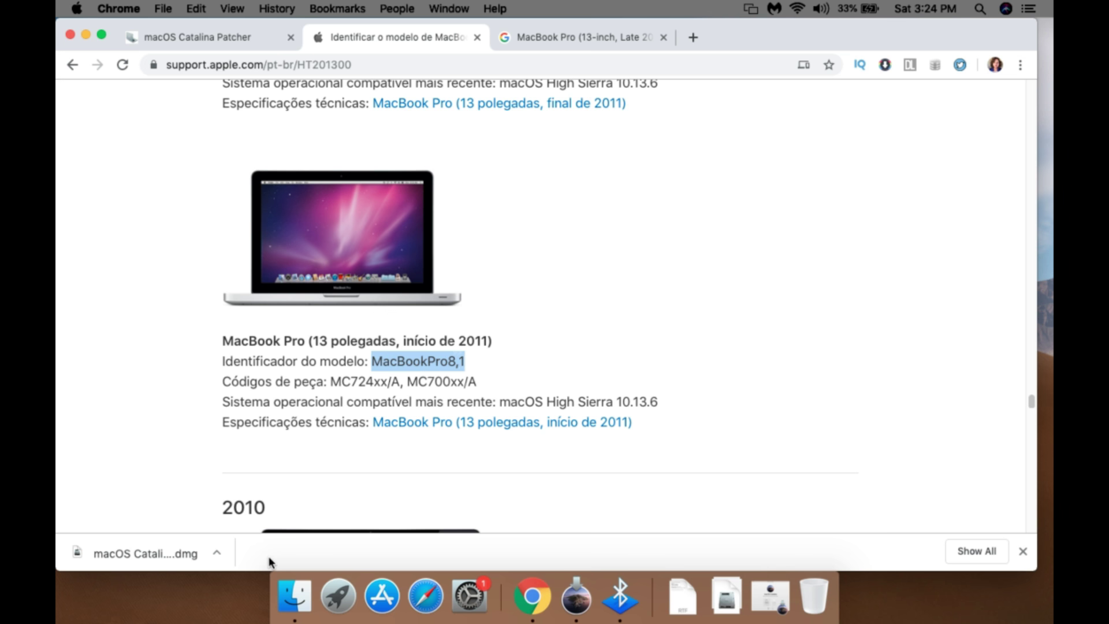
# Open the downloaded macOS Catalina Patcher disk image, minimize the browser and try to launch the patcher from the image
pyautogui.click(217, 552)
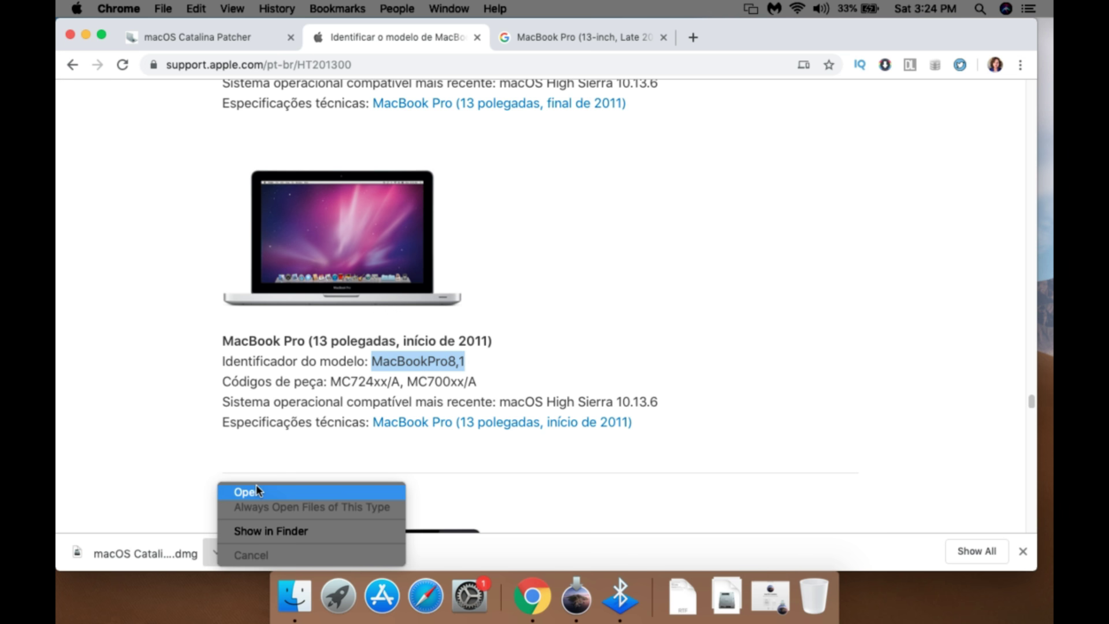
pyautogui.click(257, 489)
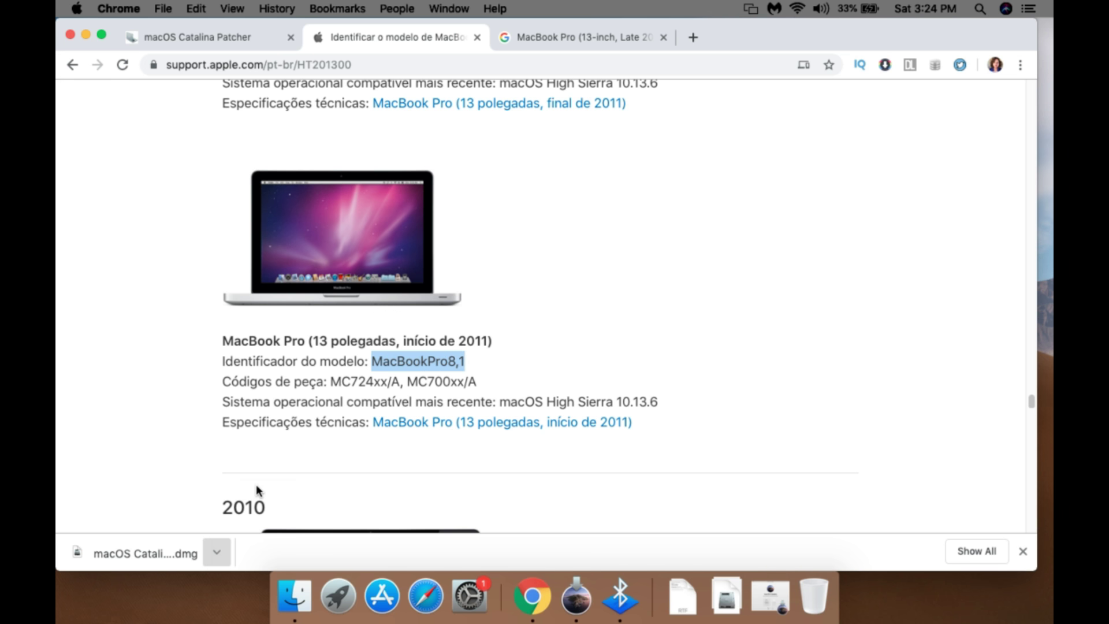
pyautogui.click(86, 35)
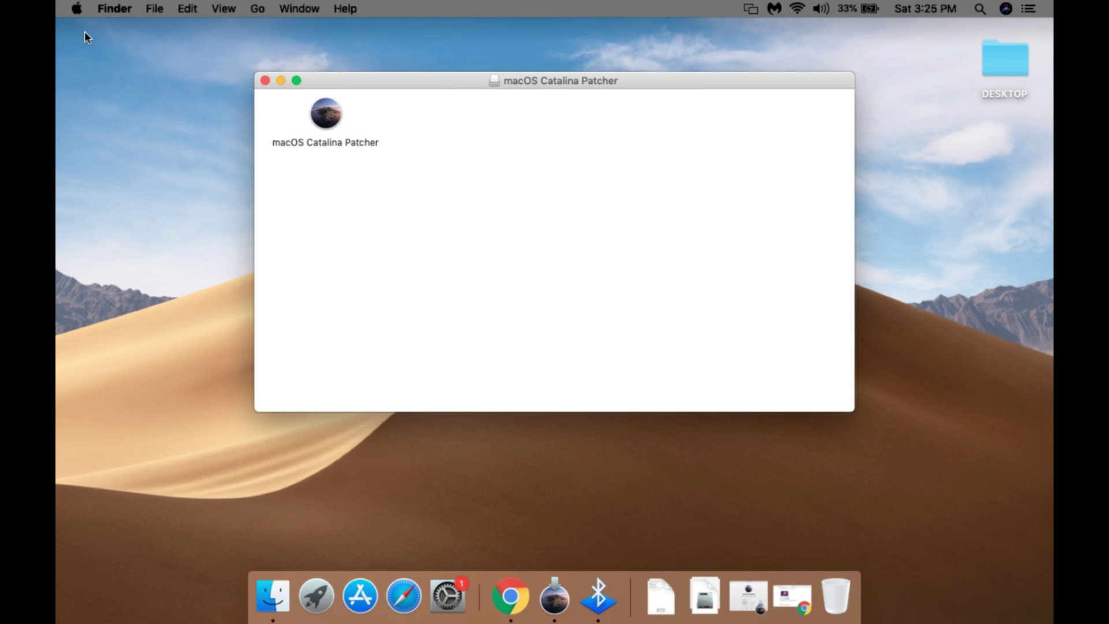
pyautogui.doubleClick(327, 114)
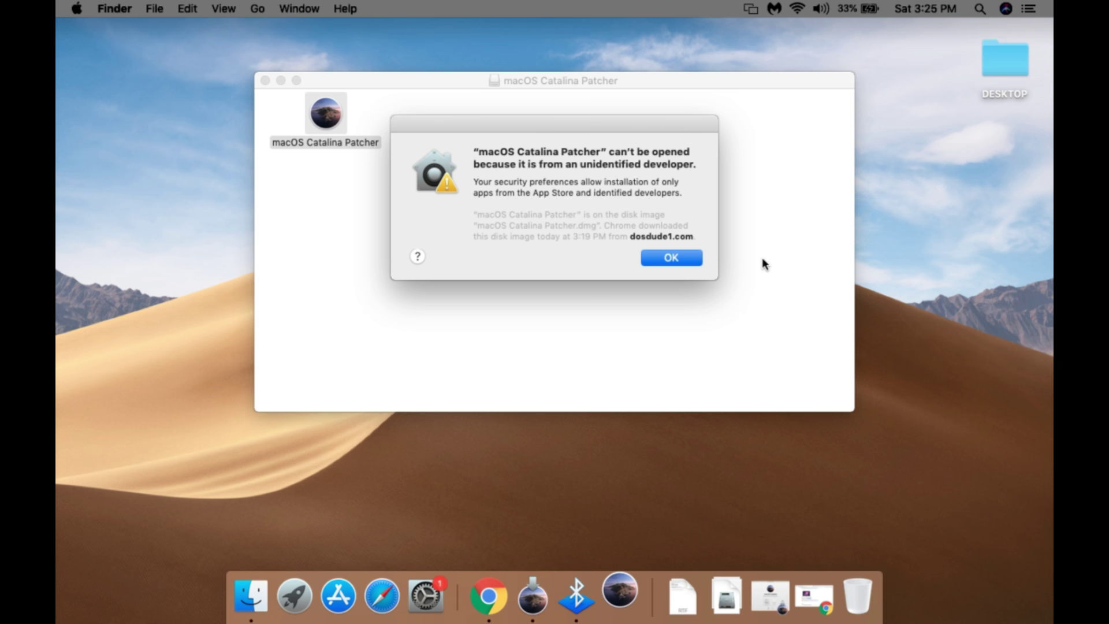
pyautogui.click(673, 259)
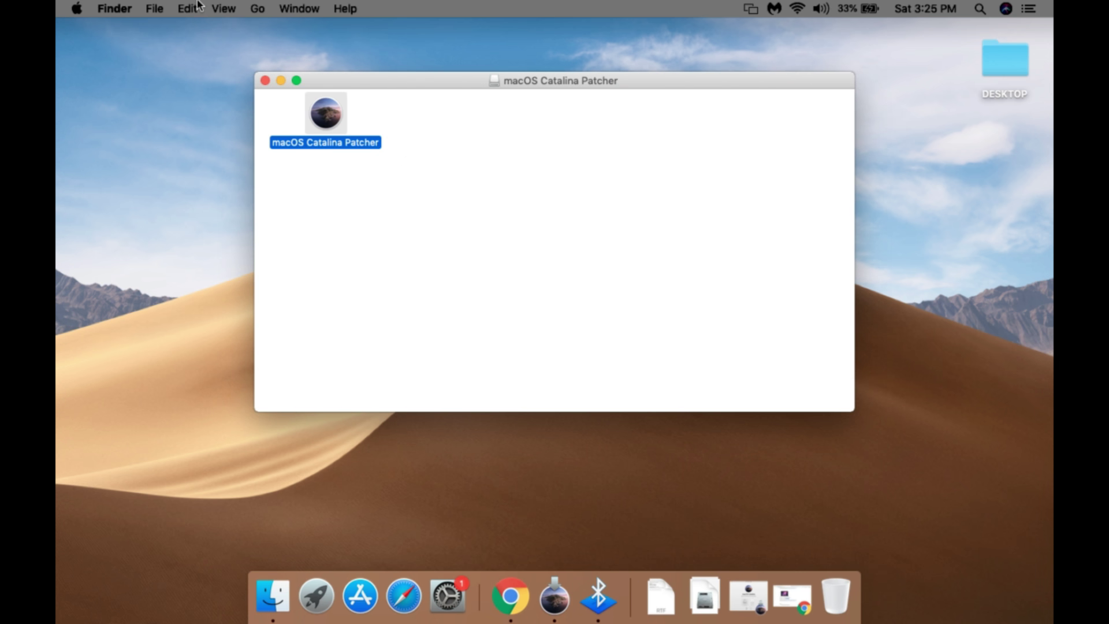
# Allow the blocked macOS Catalina Patcher to open anyway in the Security & Privacy preferences, confirm opening it and bring its window forward
pyautogui.click(75, 8)
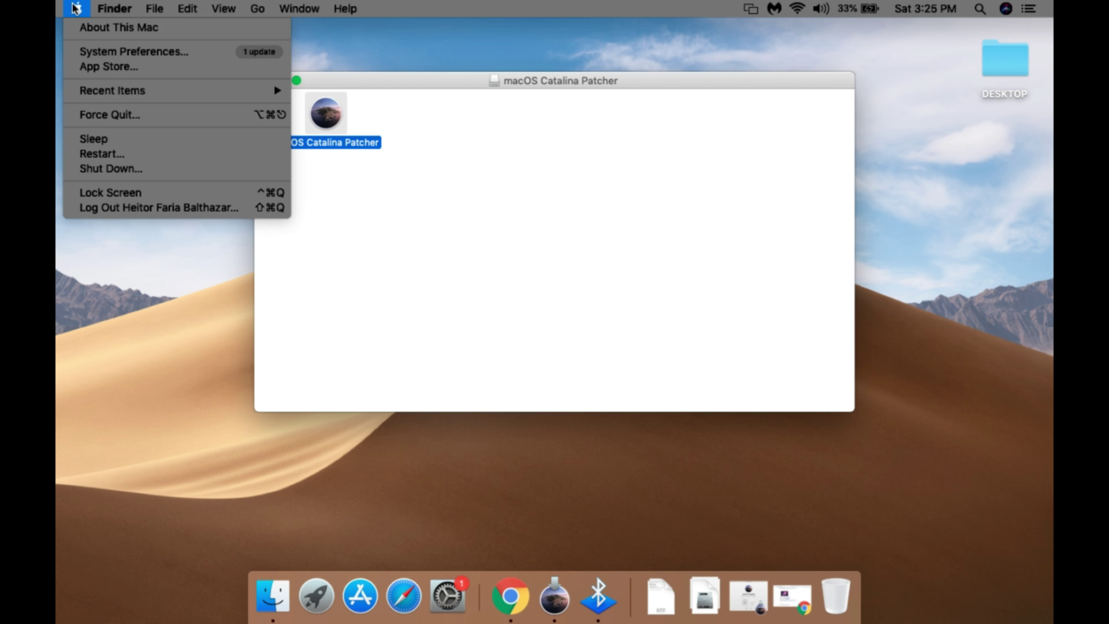
pyautogui.click(87, 47)
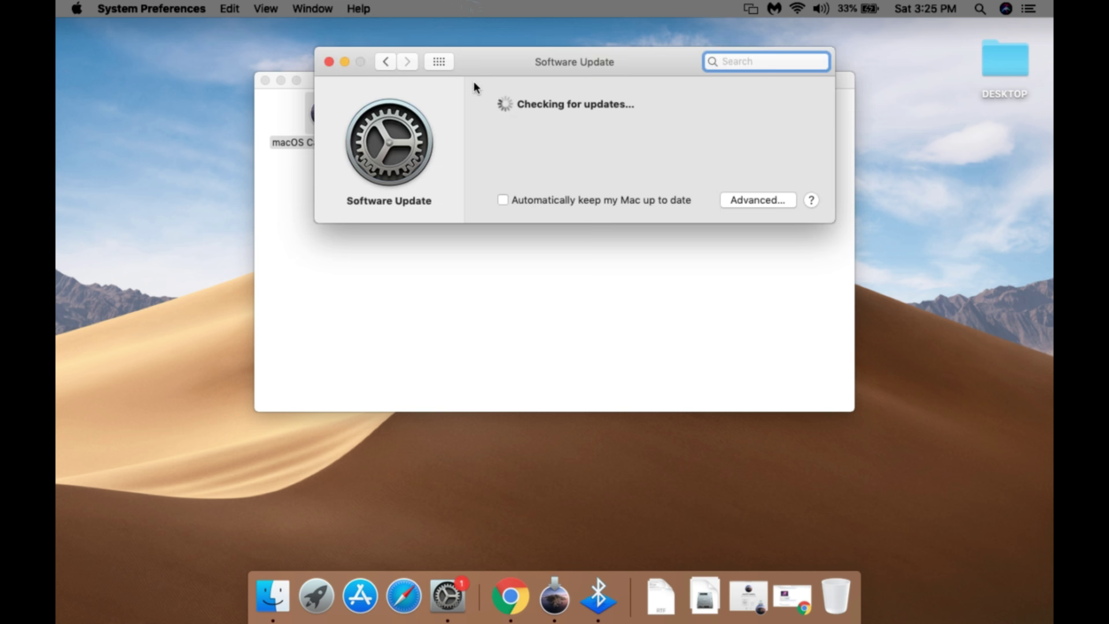
pyautogui.click(383, 66)
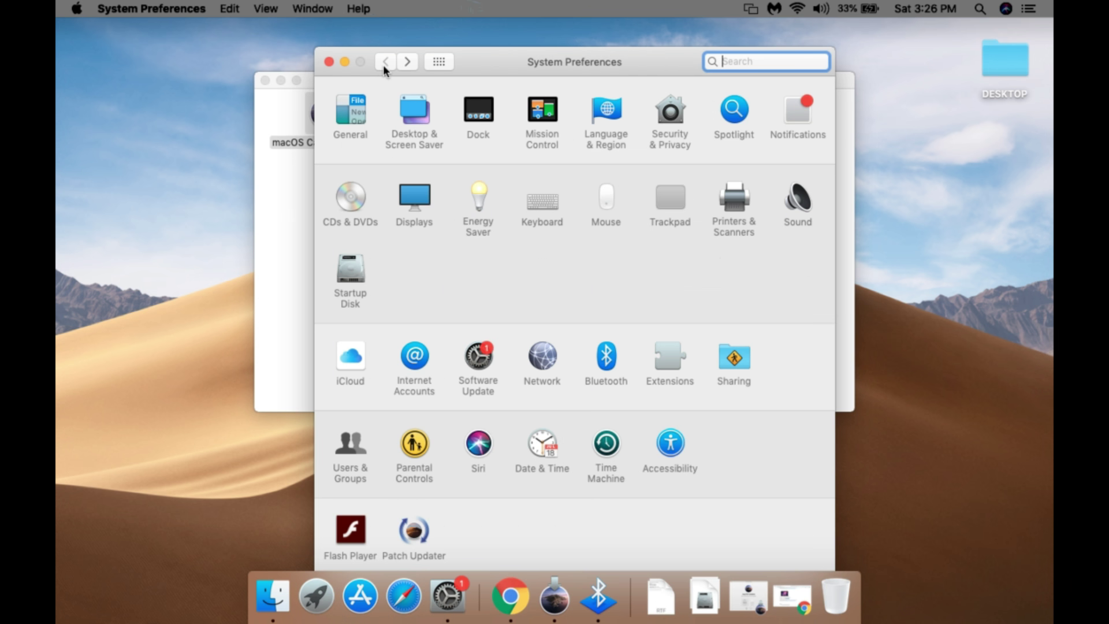
pyautogui.click(76, 11)
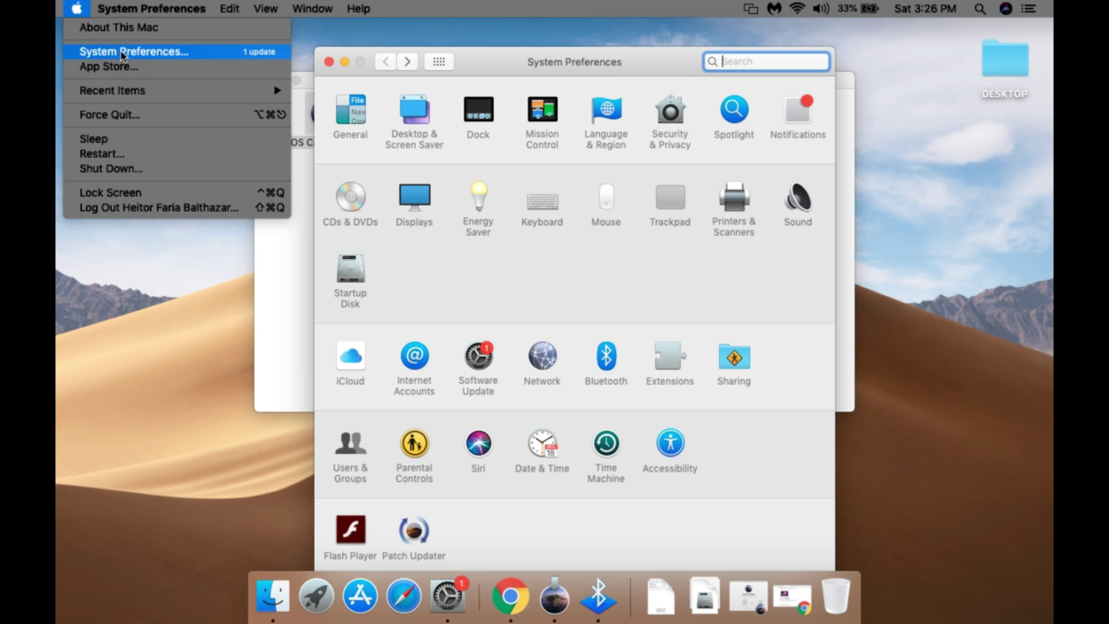
pyautogui.click(648, 60)
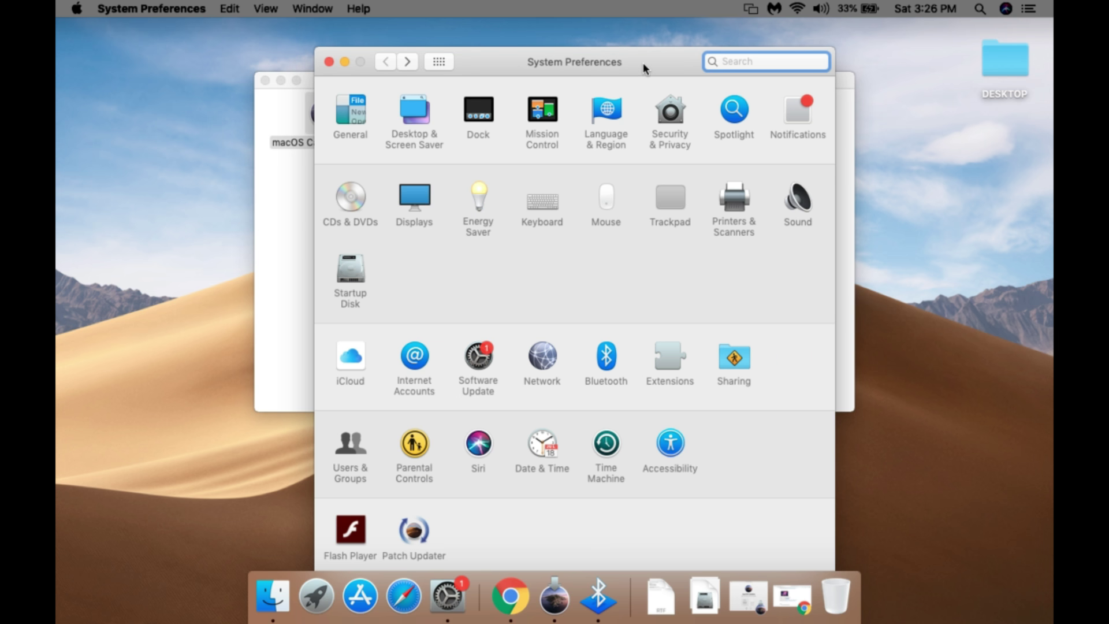
pyautogui.click(670, 110)
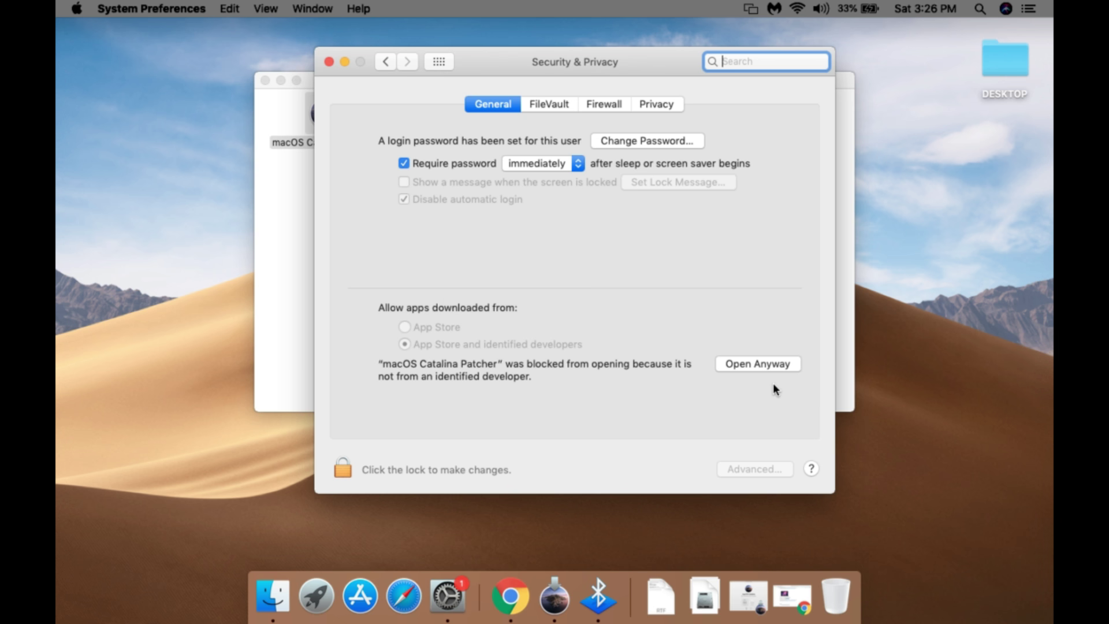
pyautogui.click(769, 363)
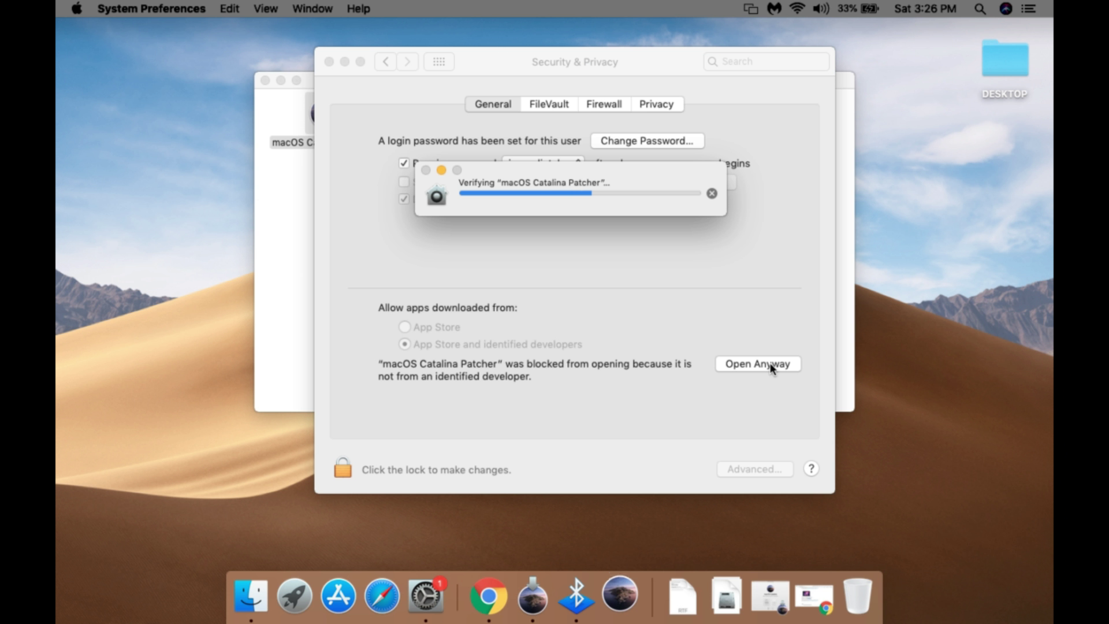
pyautogui.click(327, 61)
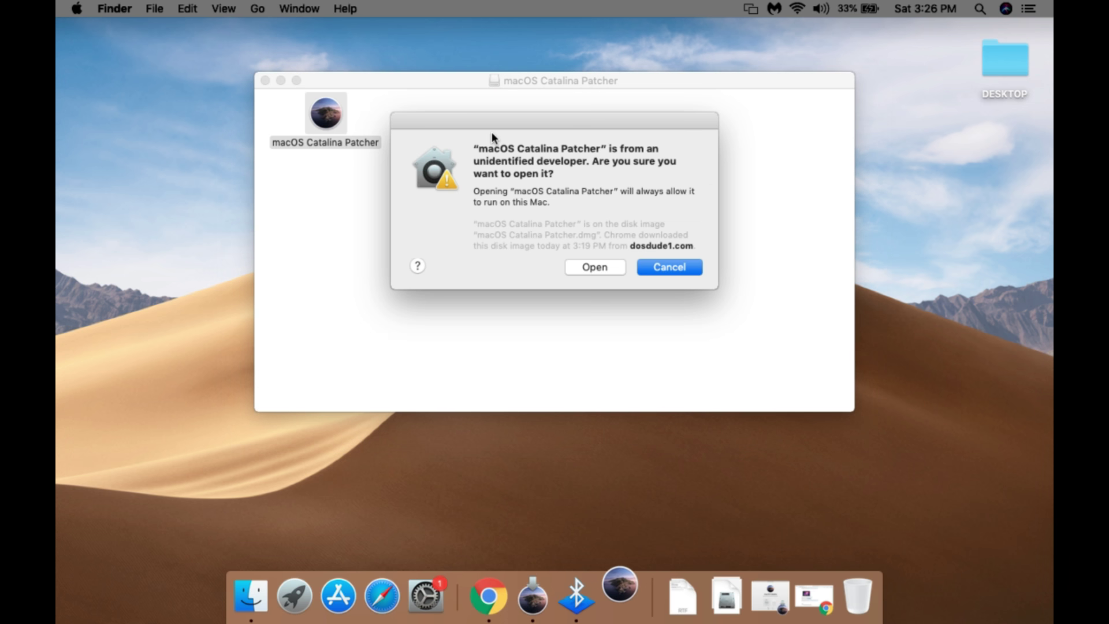
pyautogui.click(602, 268)
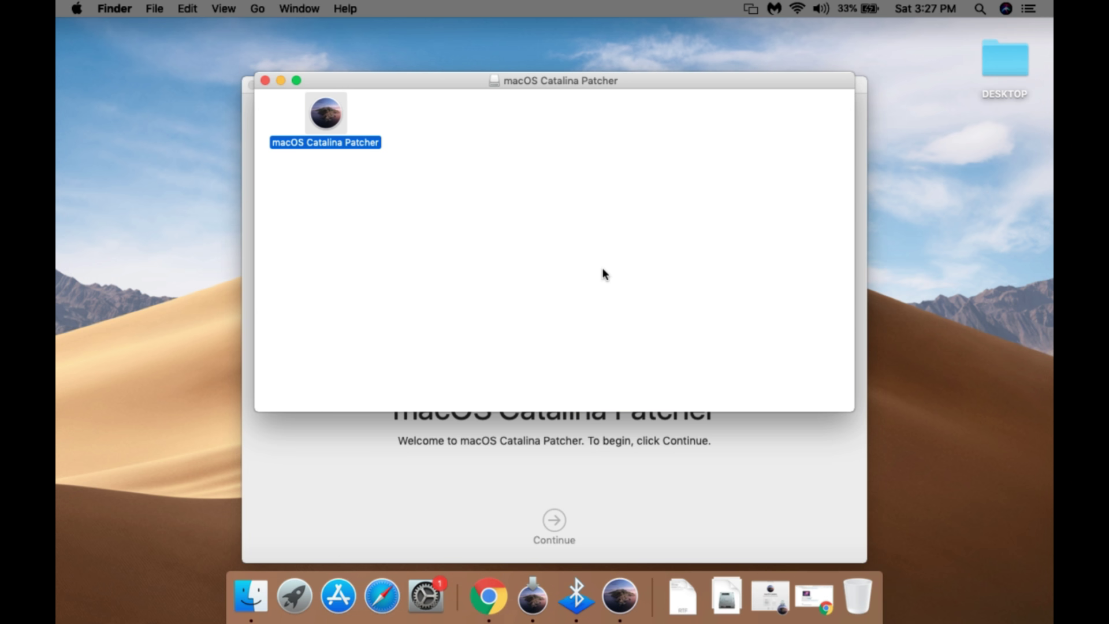
pyautogui.click(446, 470)
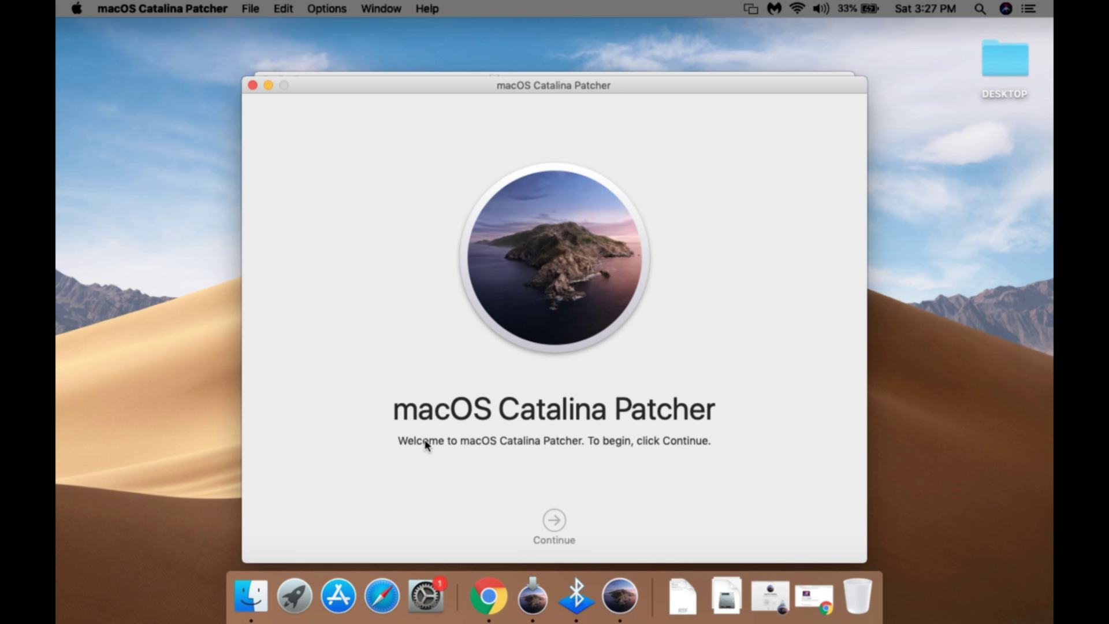
pyautogui.click(536, 600)
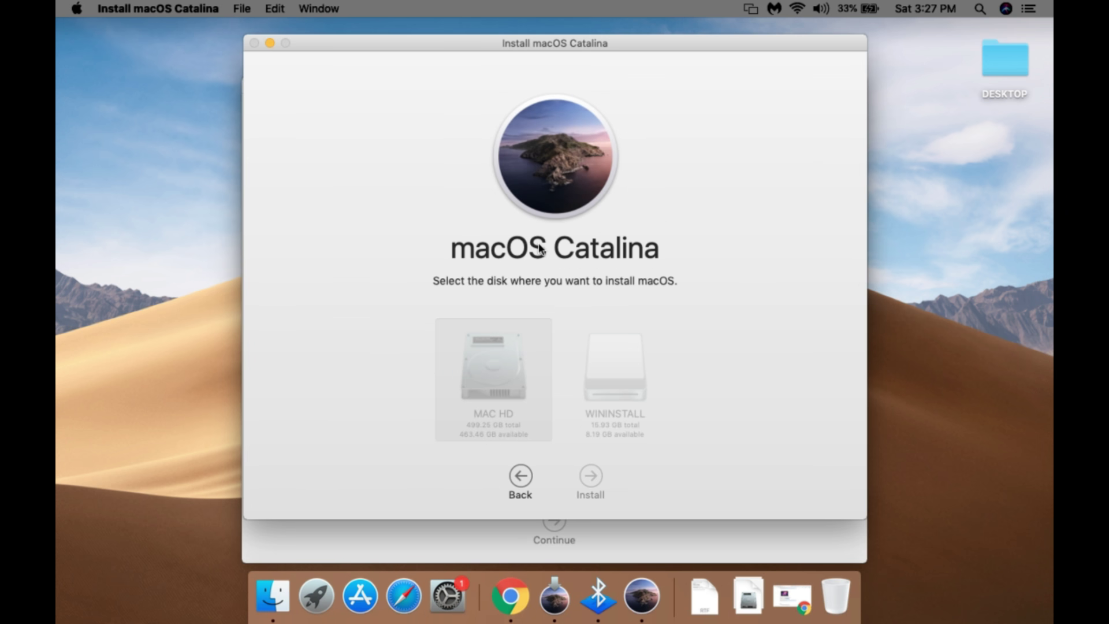
pyautogui.click(270, 43)
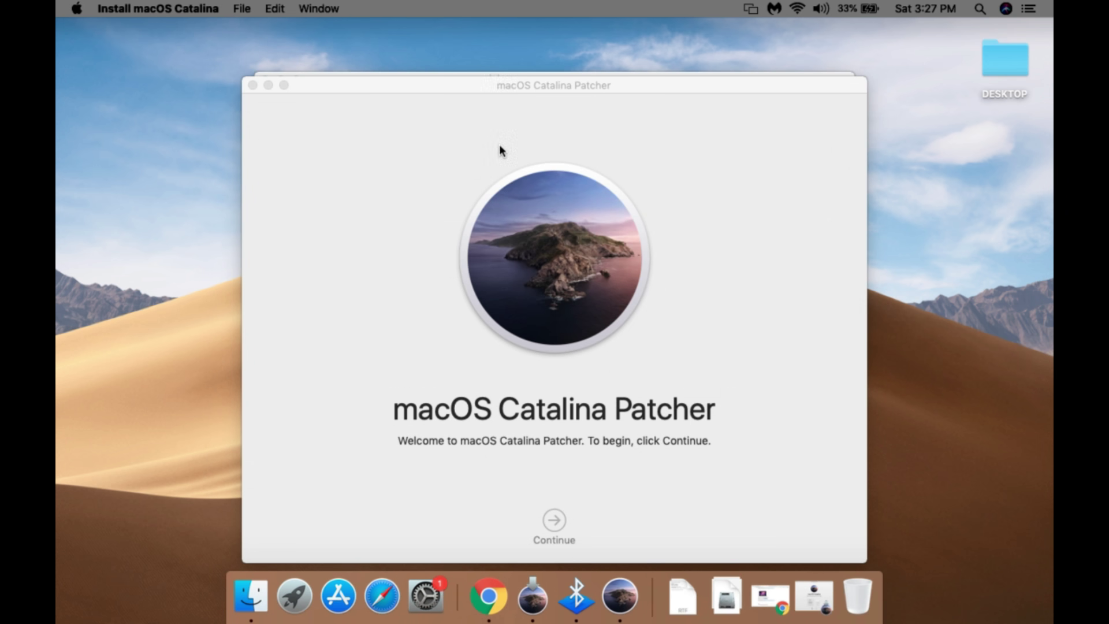
pyautogui.click(505, 87)
pyautogui.click(503, 61)
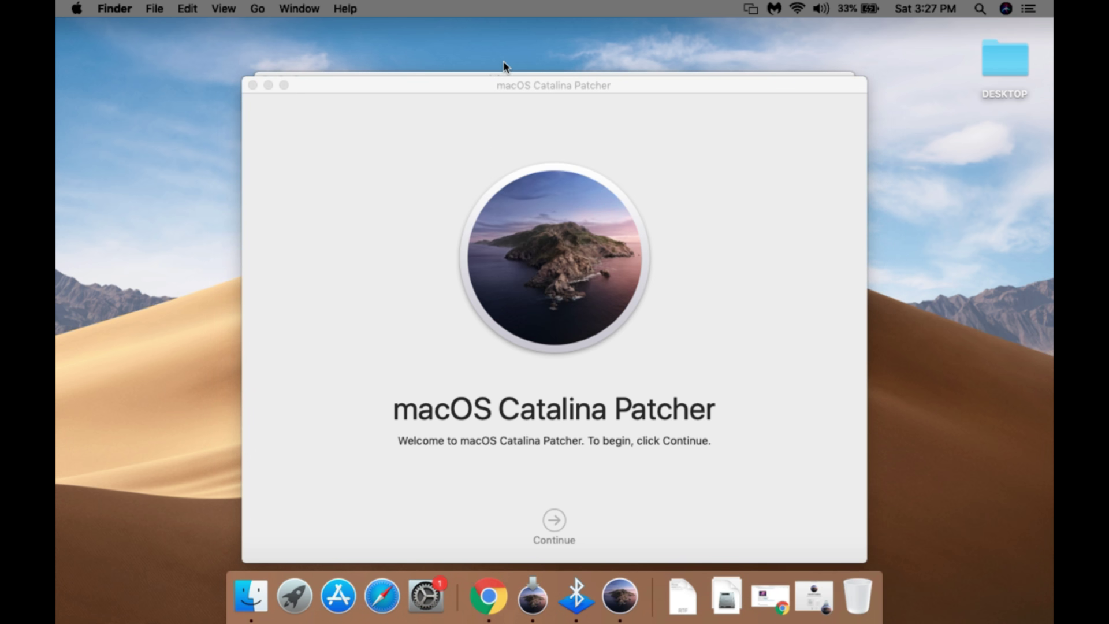
pyautogui.click(609, 433)
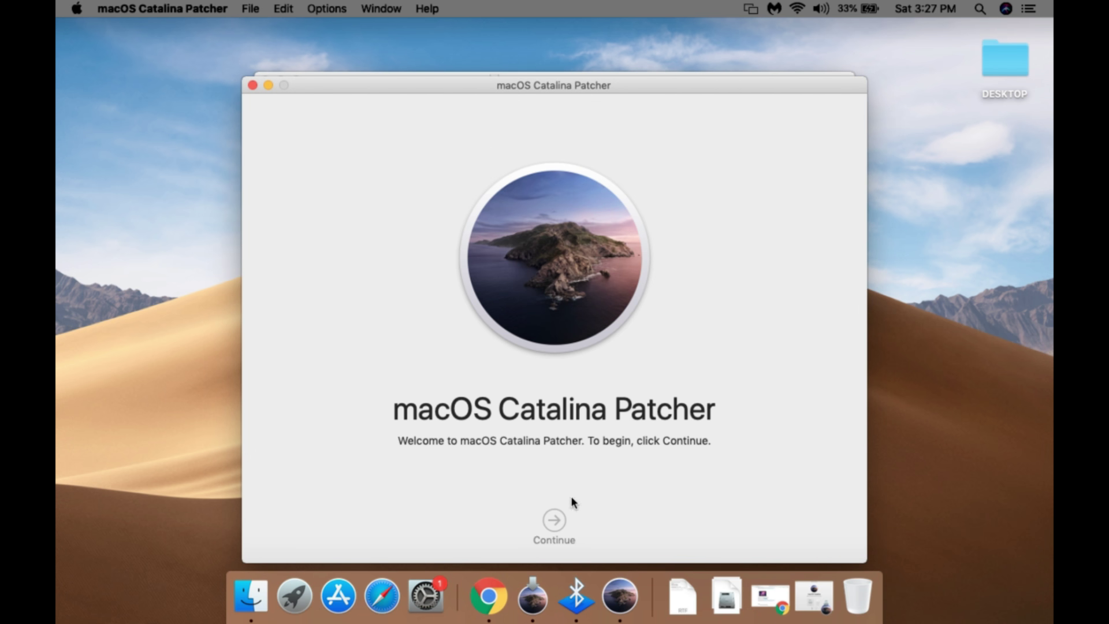
# Continue past the welcome and contributors pages and start downloading a new copy of the macOS Catalina installer
pyautogui.click(553, 523)
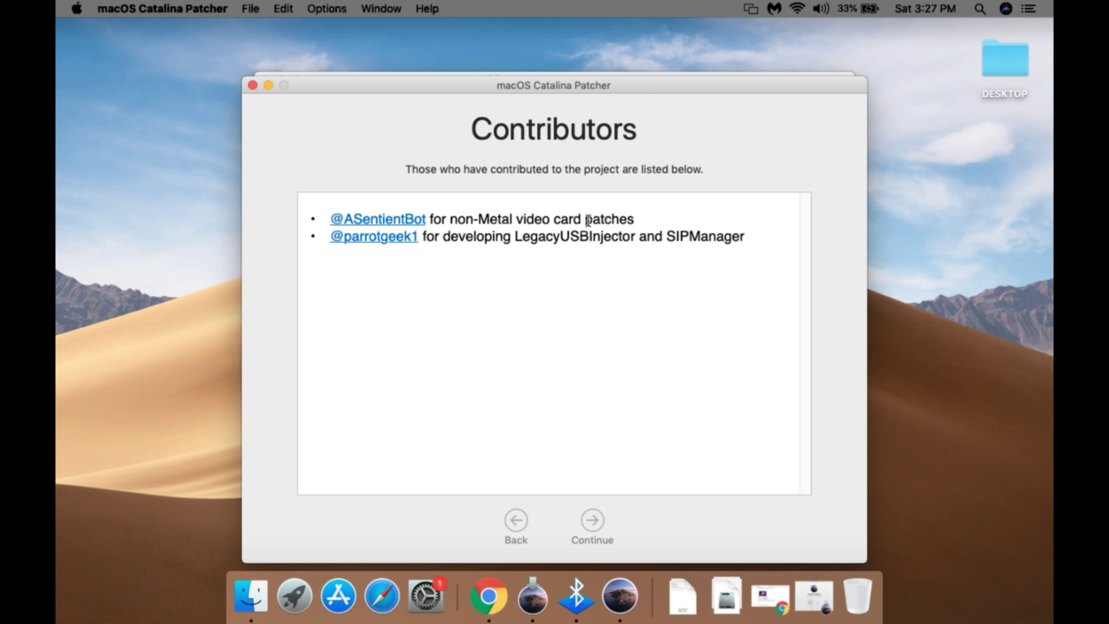
pyautogui.click(597, 527)
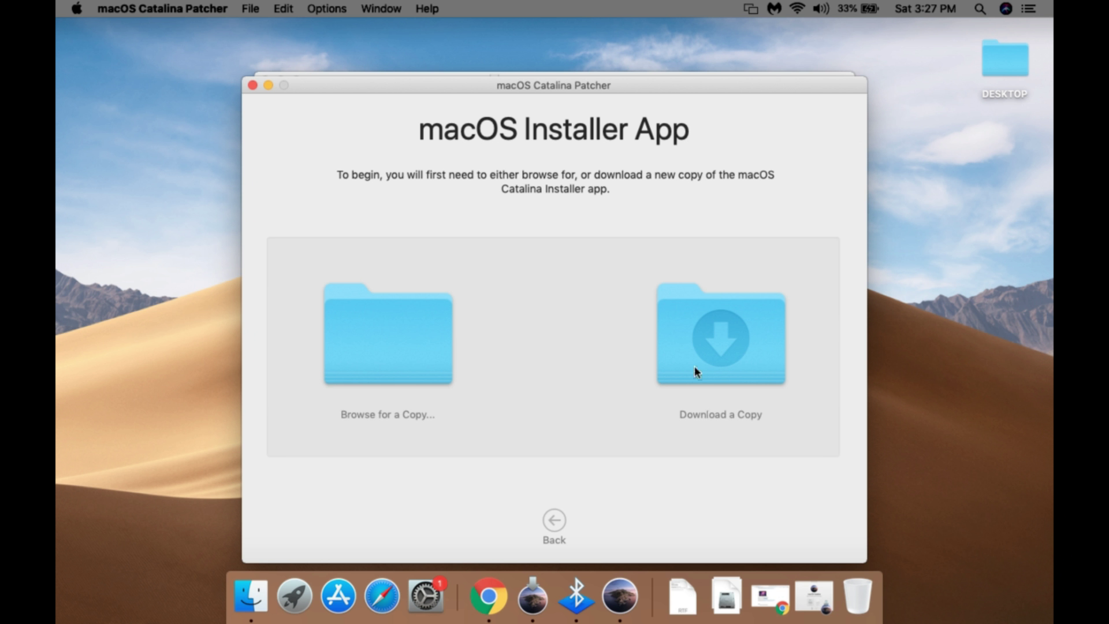
pyautogui.click(710, 338)
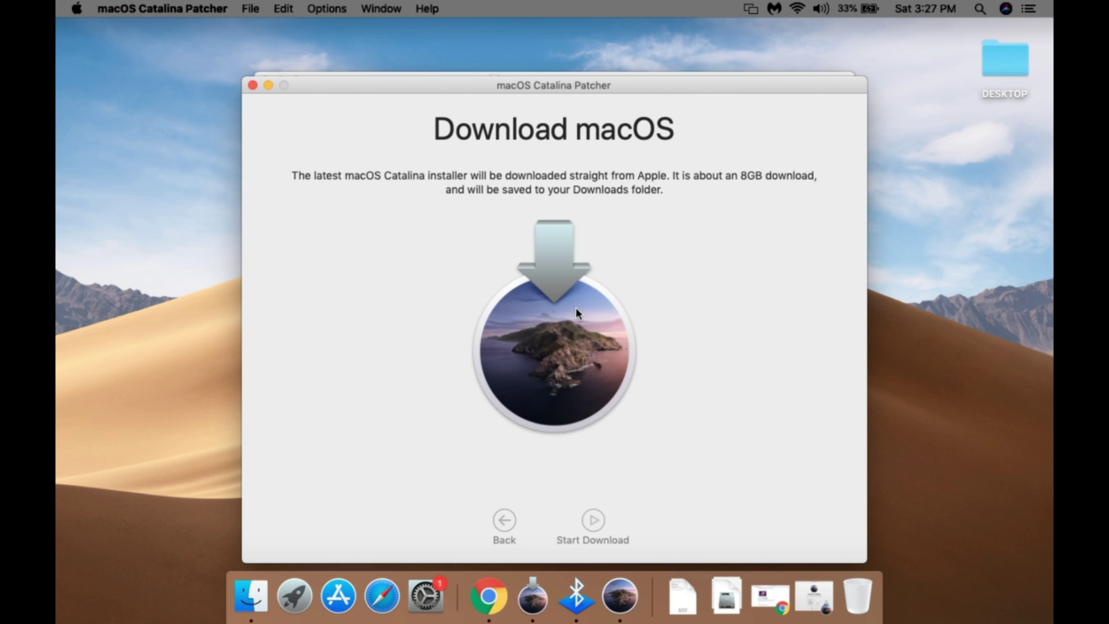
pyautogui.click(594, 524)
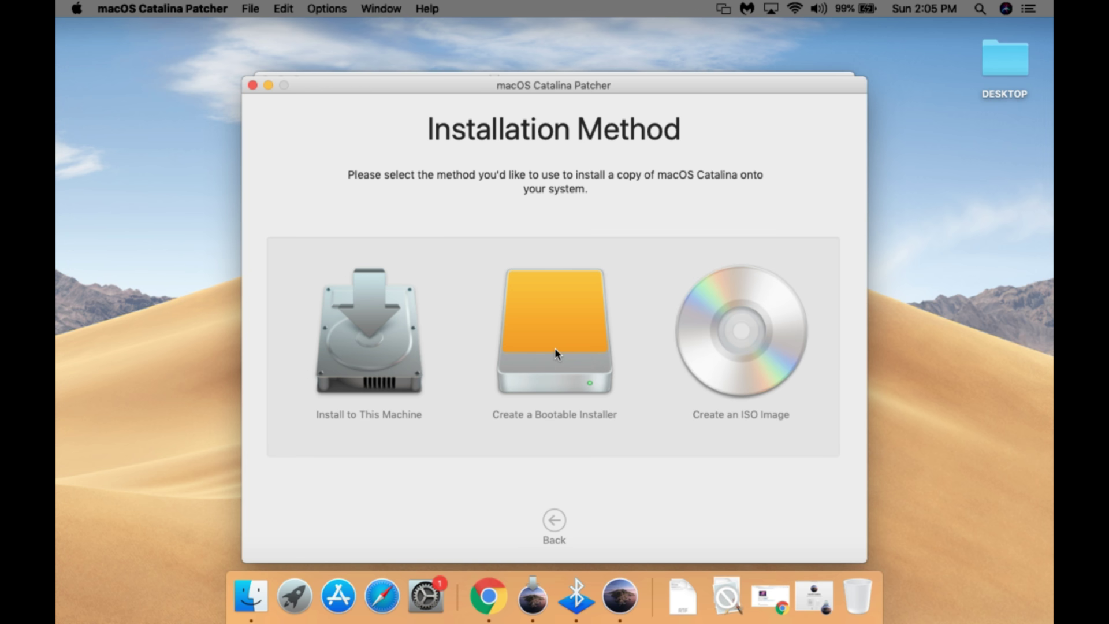
# View the ISO image option, return to the installation methods and choose to create a bootable installer
pyautogui.click(746, 301)
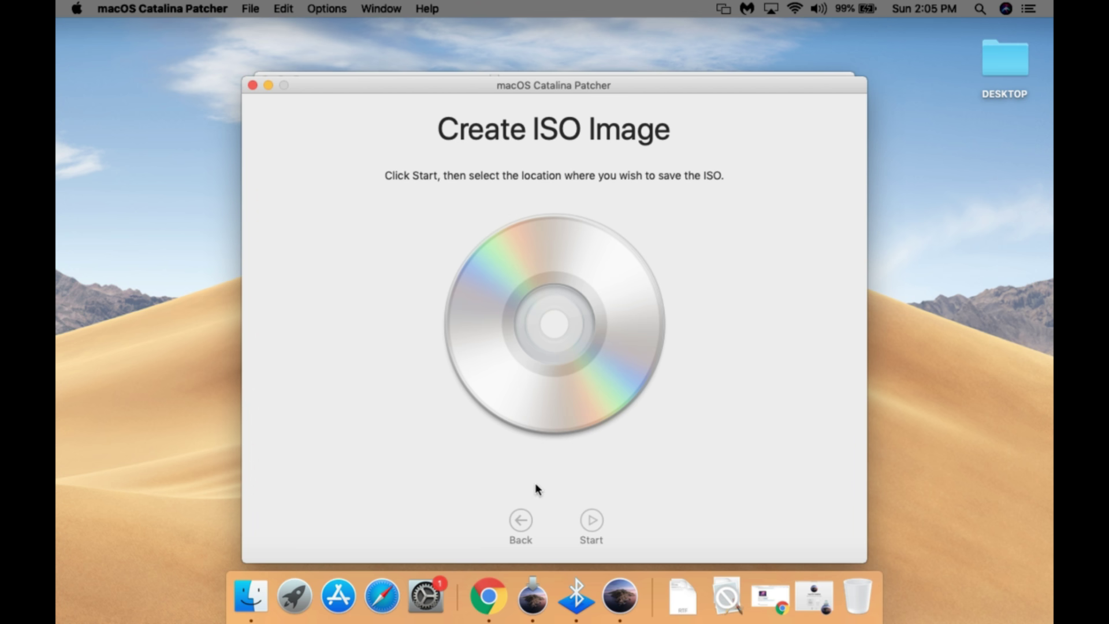
pyautogui.click(516, 526)
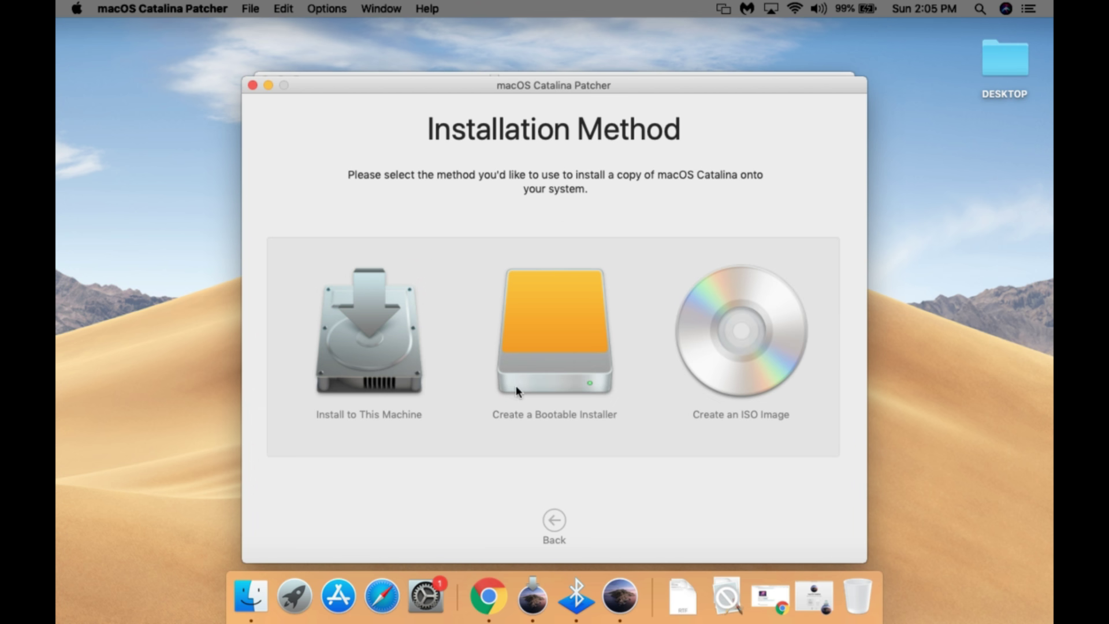
pyautogui.click(559, 327)
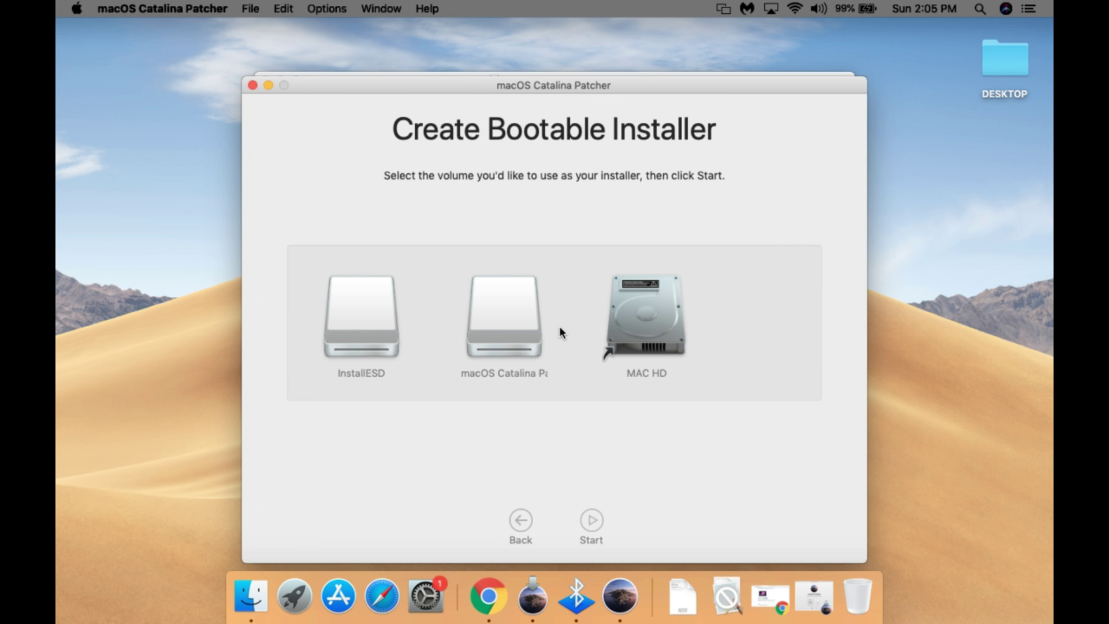
# Try to create the bootable installer on the InstallESD volume
pyautogui.click(372, 309)
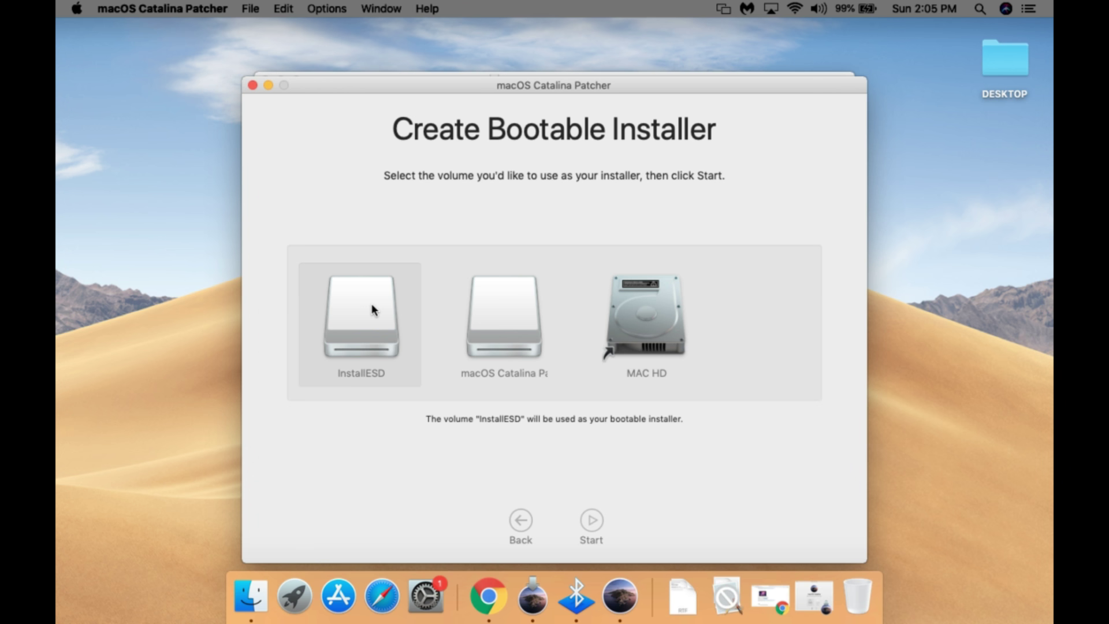
pyautogui.click(591, 521)
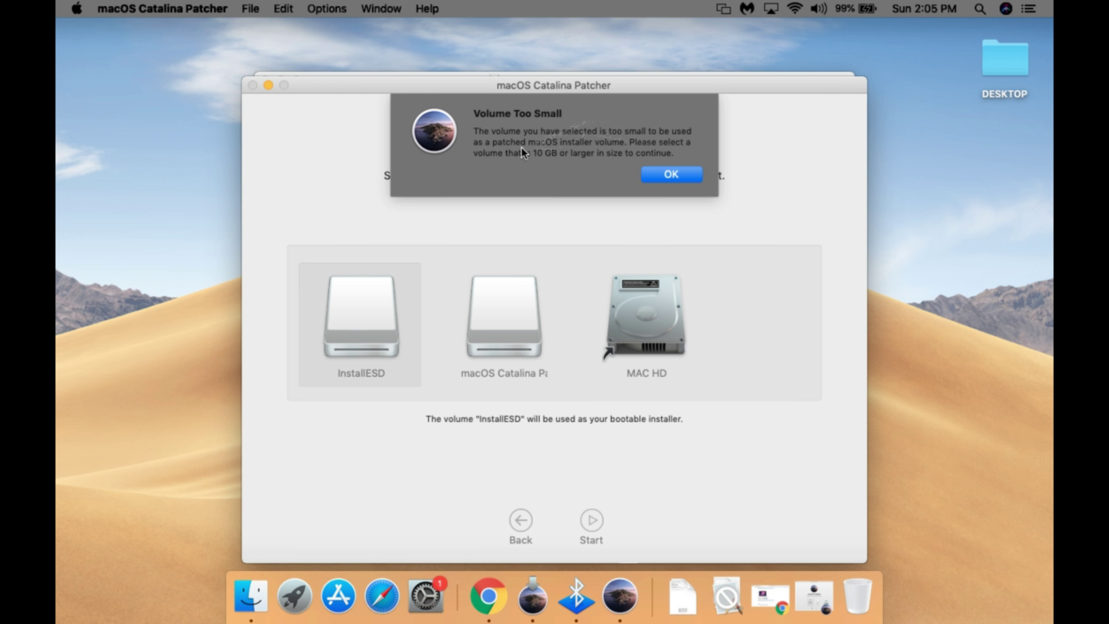
pyautogui.click(671, 175)
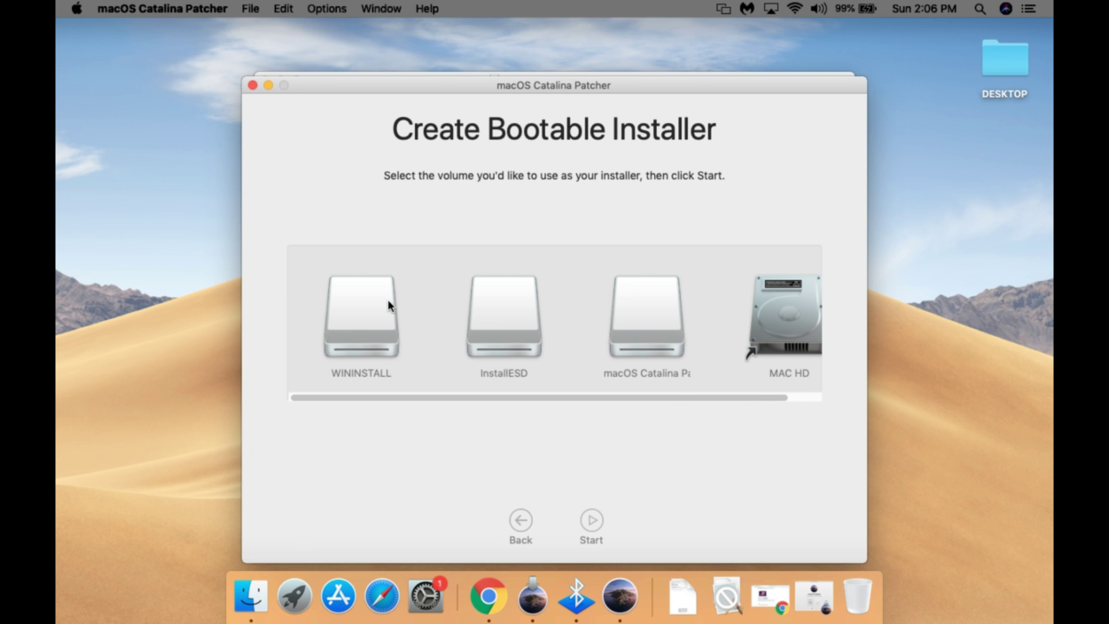
# Start creating the bootable installer on the WININSTALL volume and confirm erasing all its contents
pyautogui.click(348, 301)
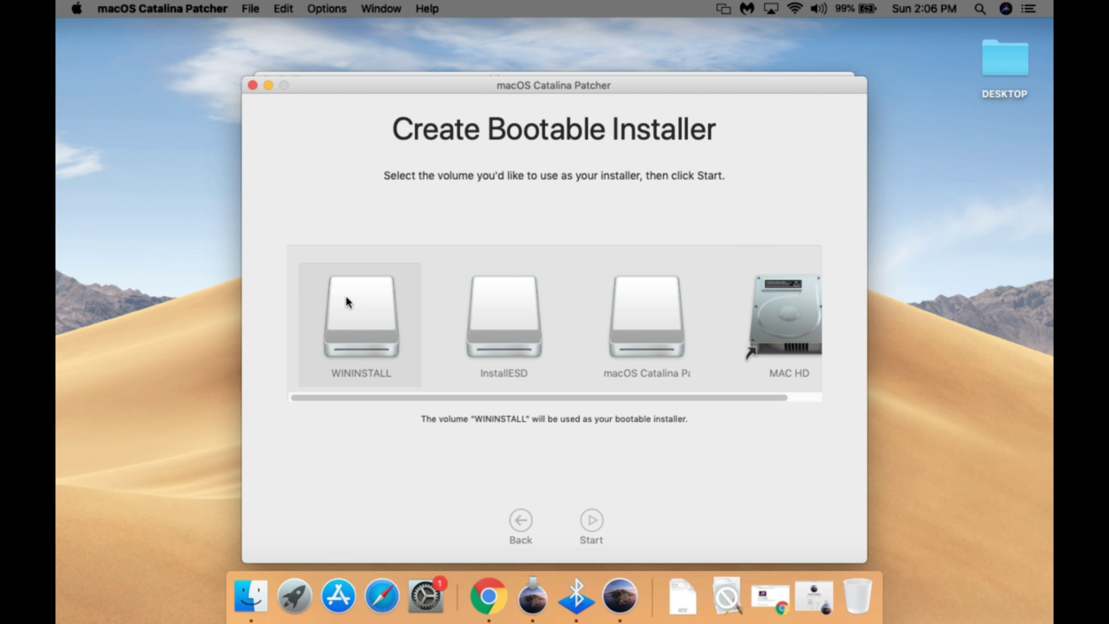
pyautogui.click(595, 522)
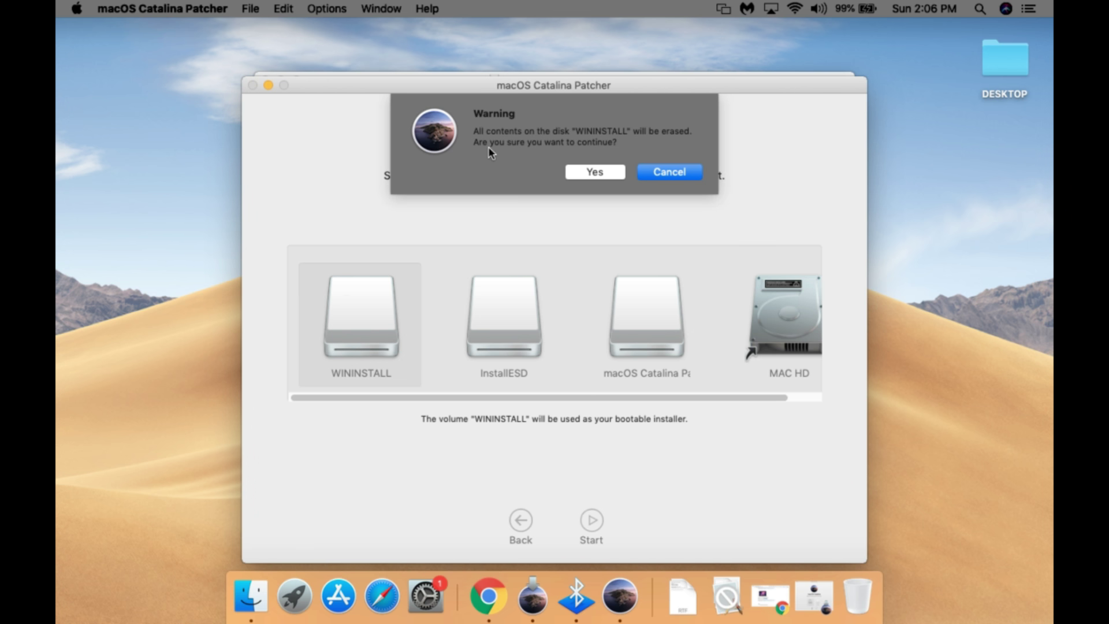
pyautogui.click(603, 172)
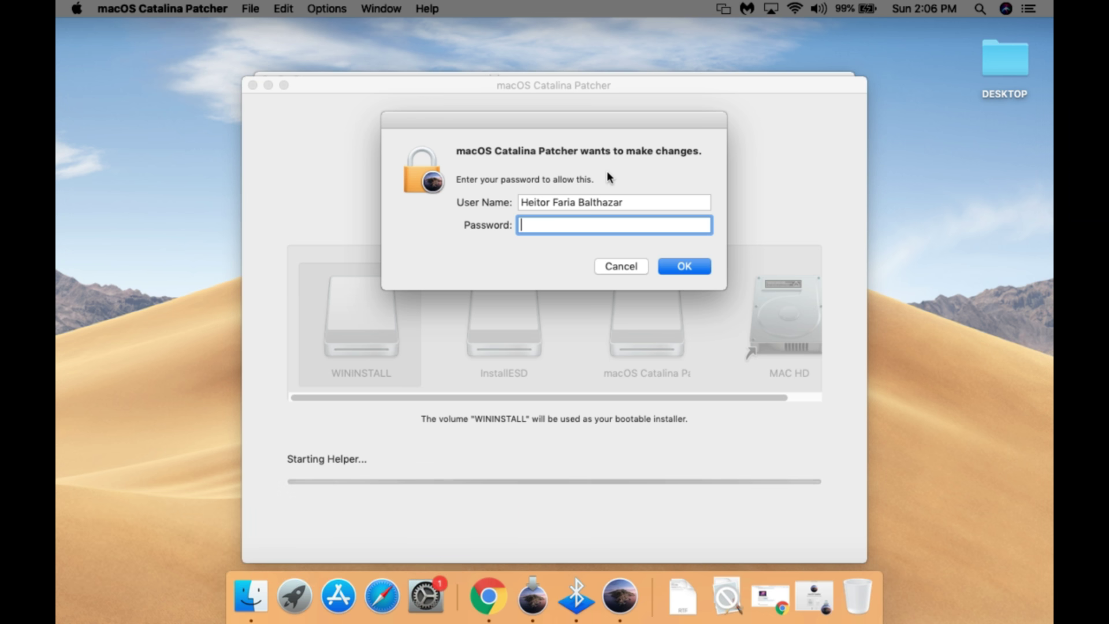
# Authorize macOS Catalina Patcher's changes with the account password and go back from the completion page once the installer is created
pyautogui.write('•••••')
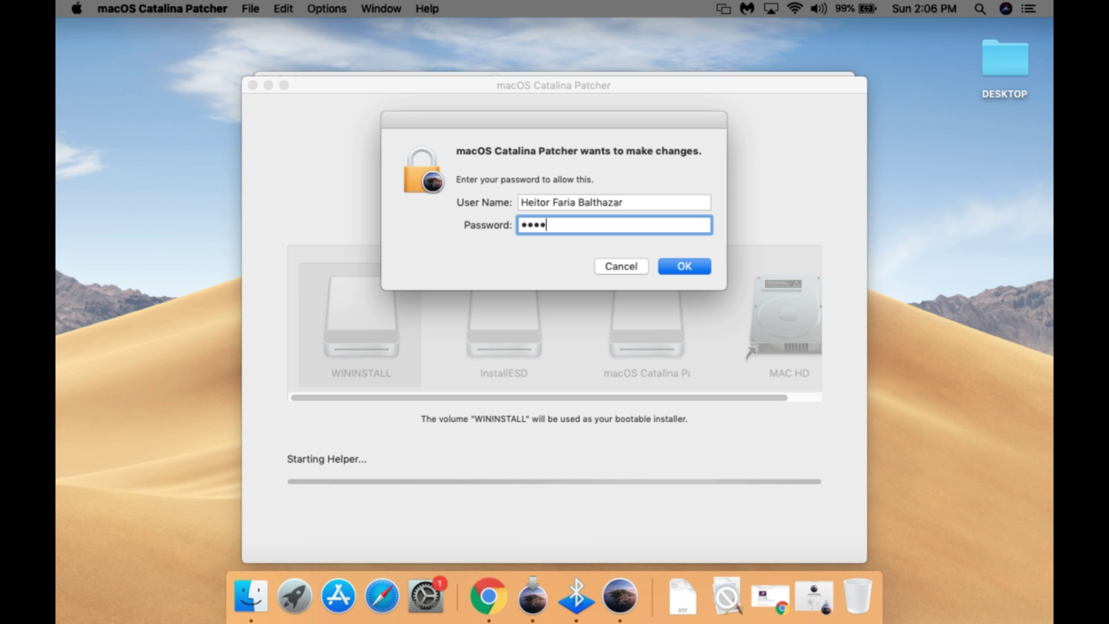
pyautogui.write('•')
pyautogui.press('Return')
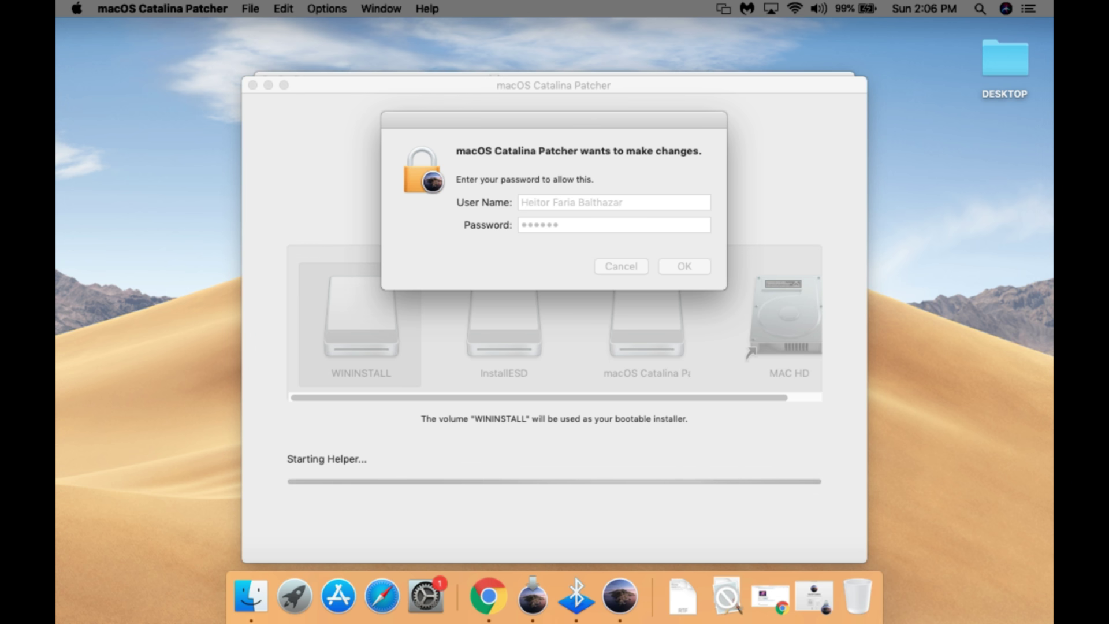
pyautogui.write('•••')
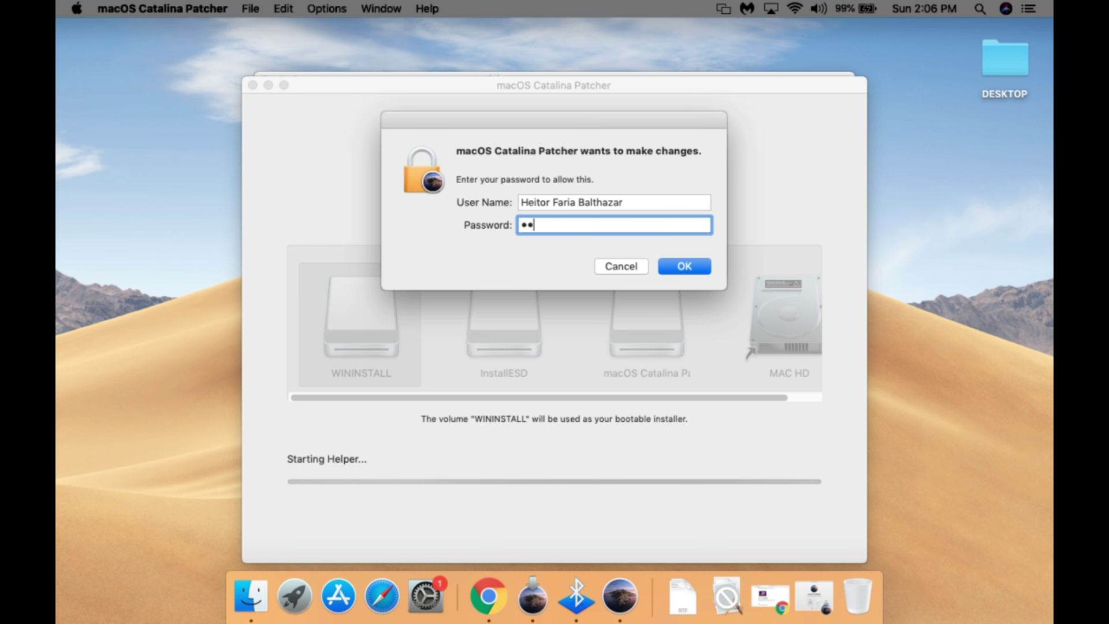
pyautogui.press('Return')
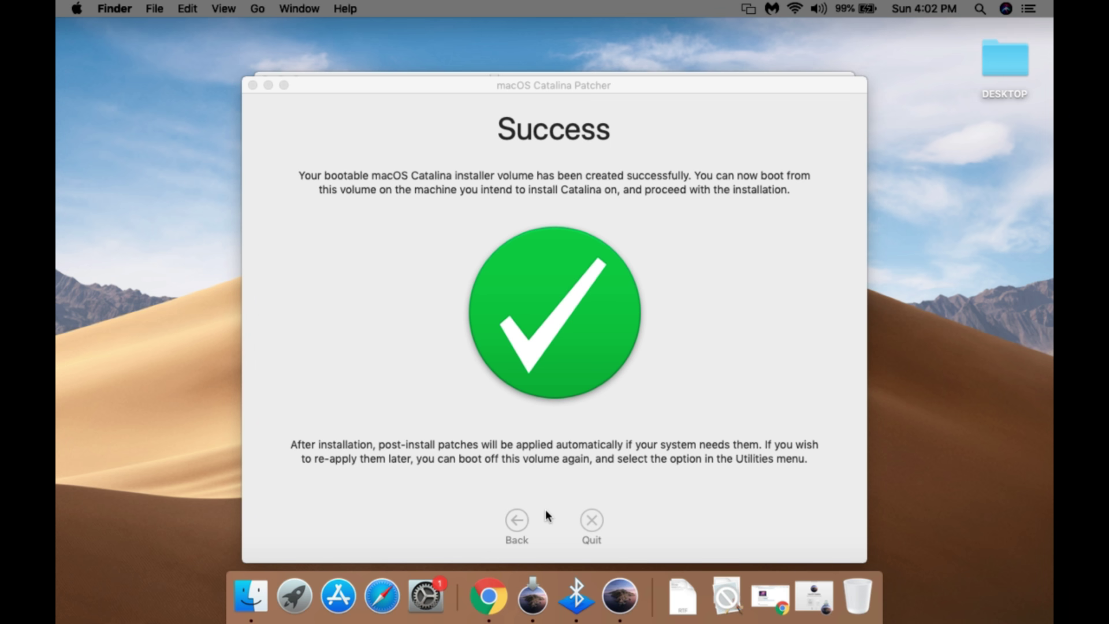
pyautogui.click(516, 522)
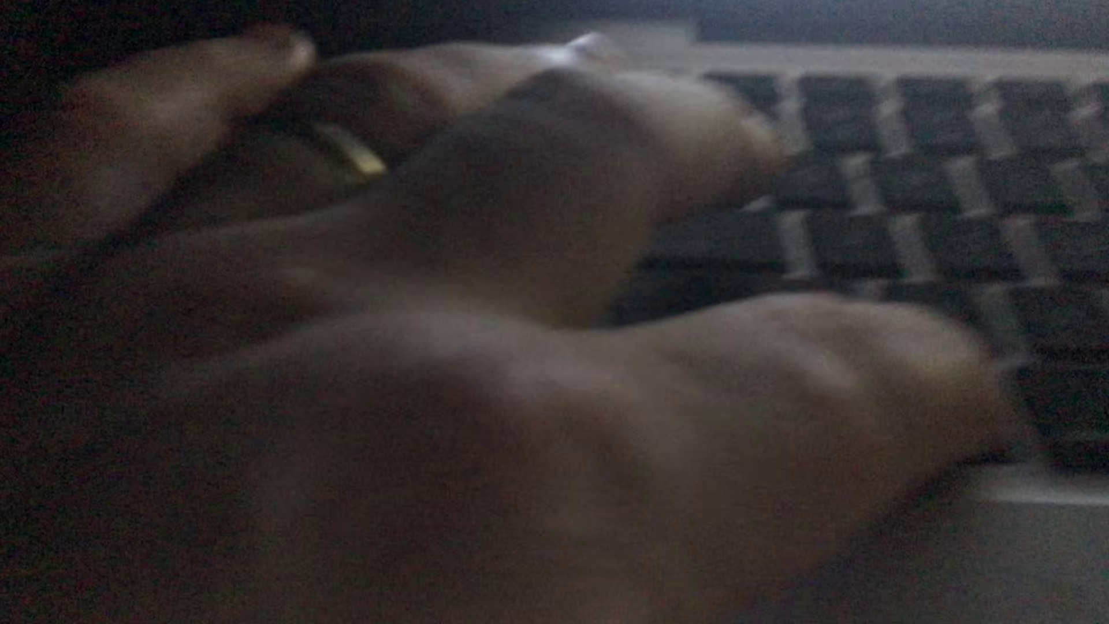
# Open the Mac's startup disk selection at boot and start up from the EFI Boot Catalina installer
pyautogui.press('alt')
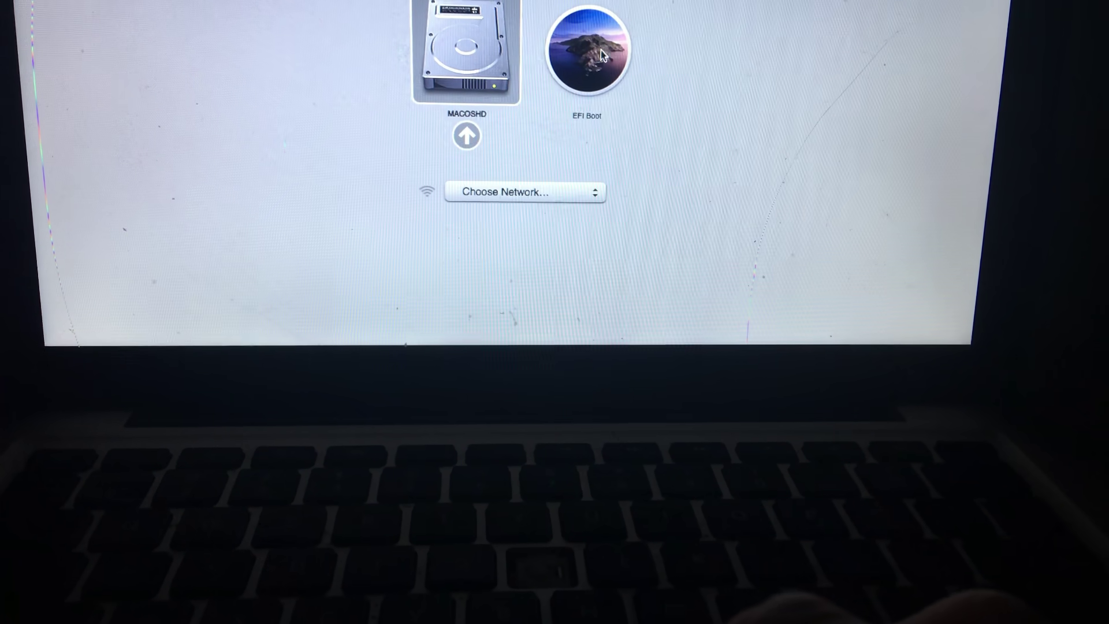
pyautogui.click(576, 55)
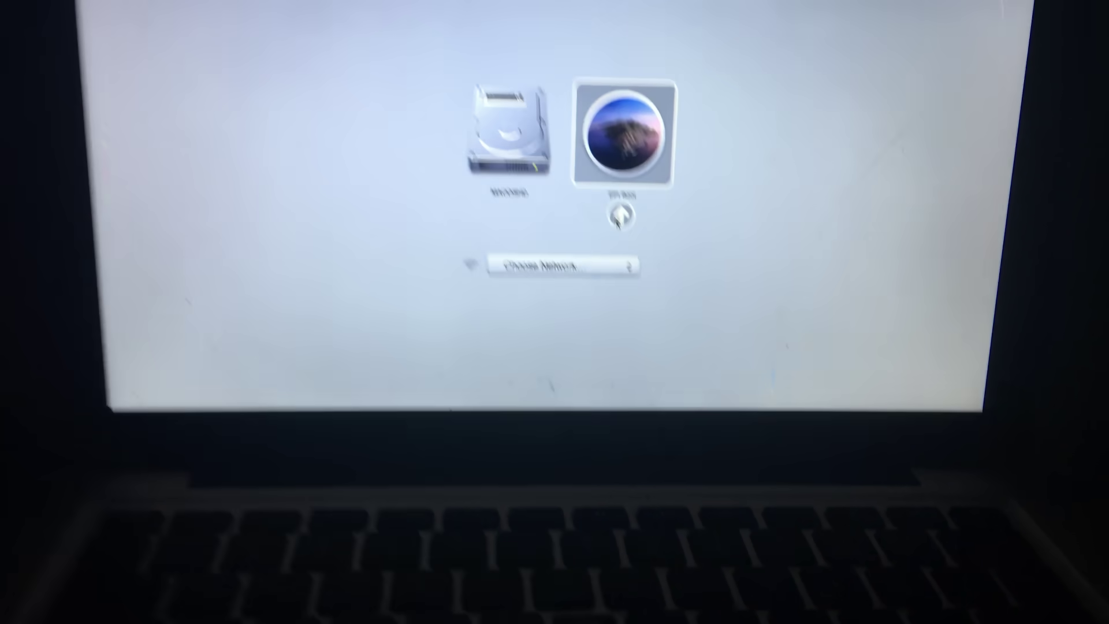
pyautogui.click(619, 216)
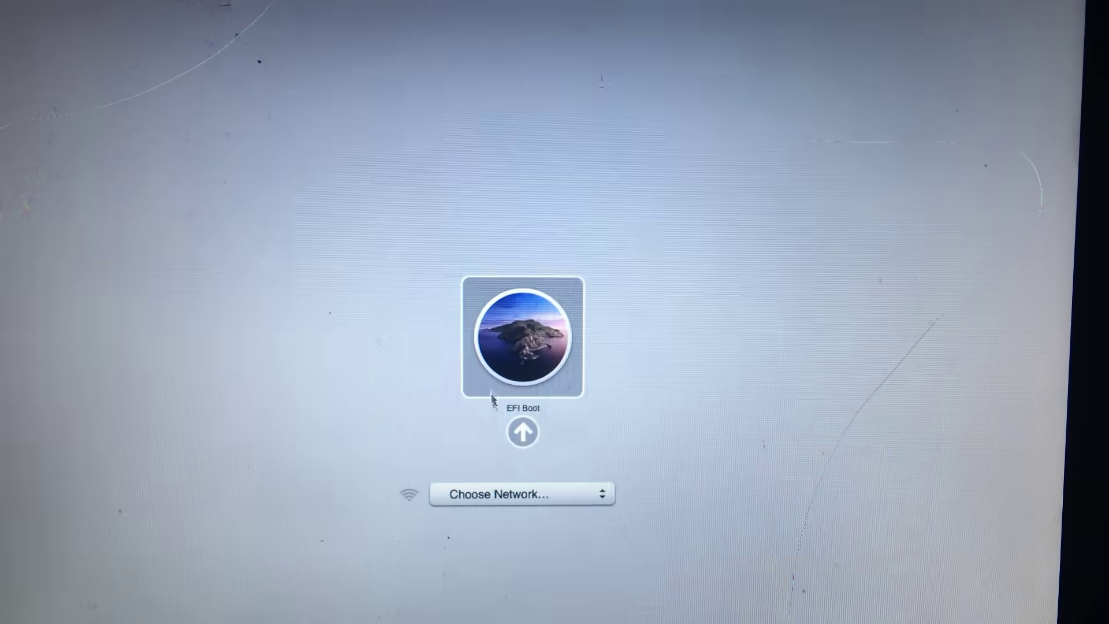
pyautogui.click(537, 424)
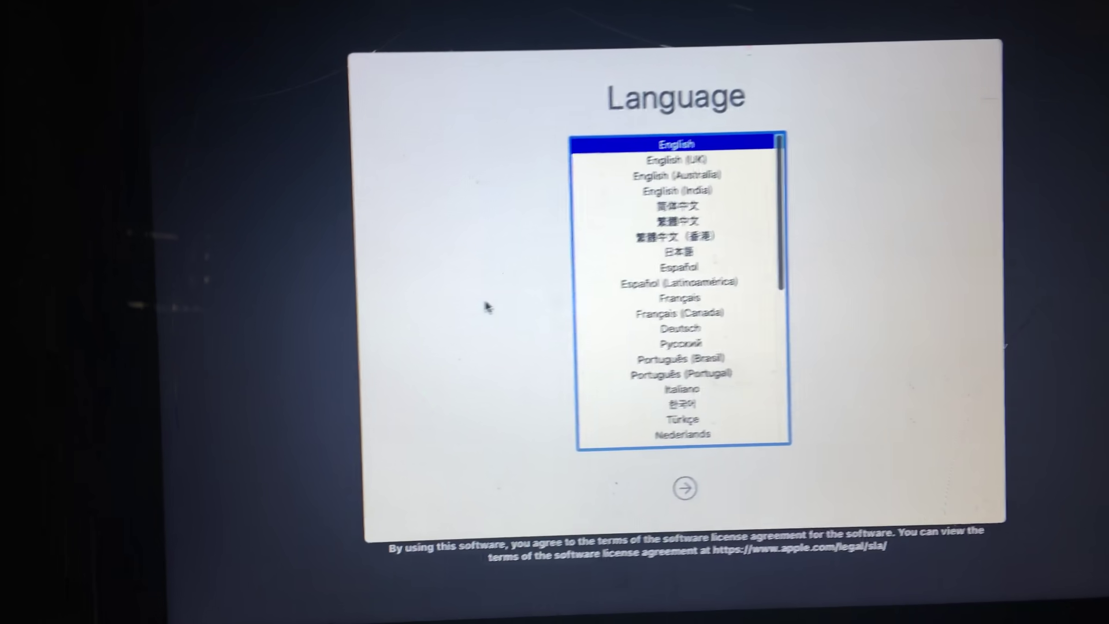
# Select Português (Brasil) as the macOS installer's language
pyautogui.click(628, 378)
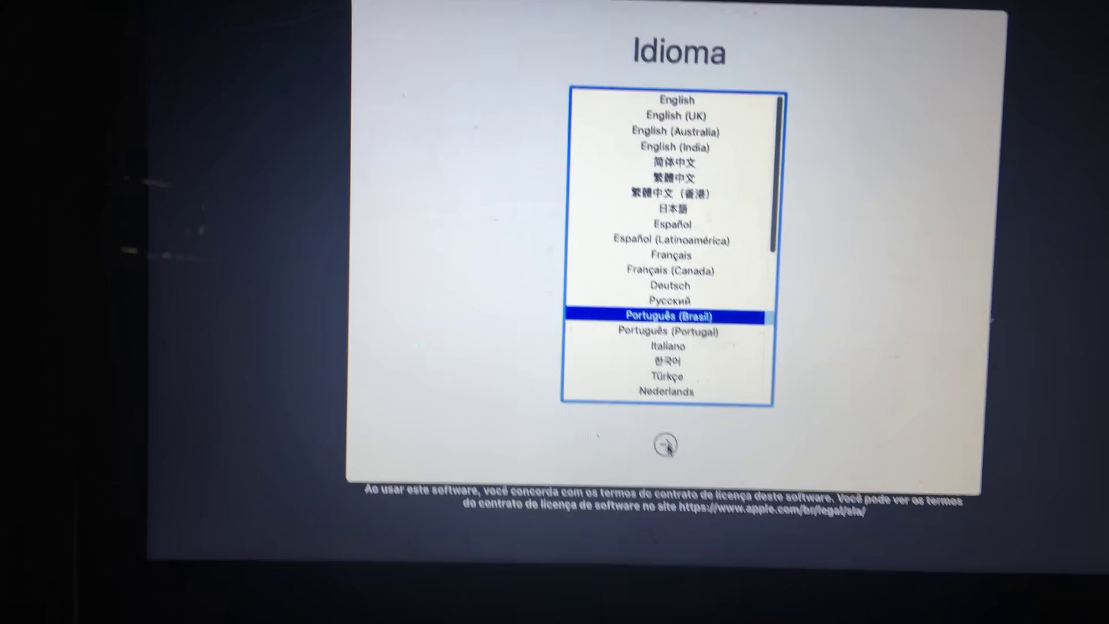